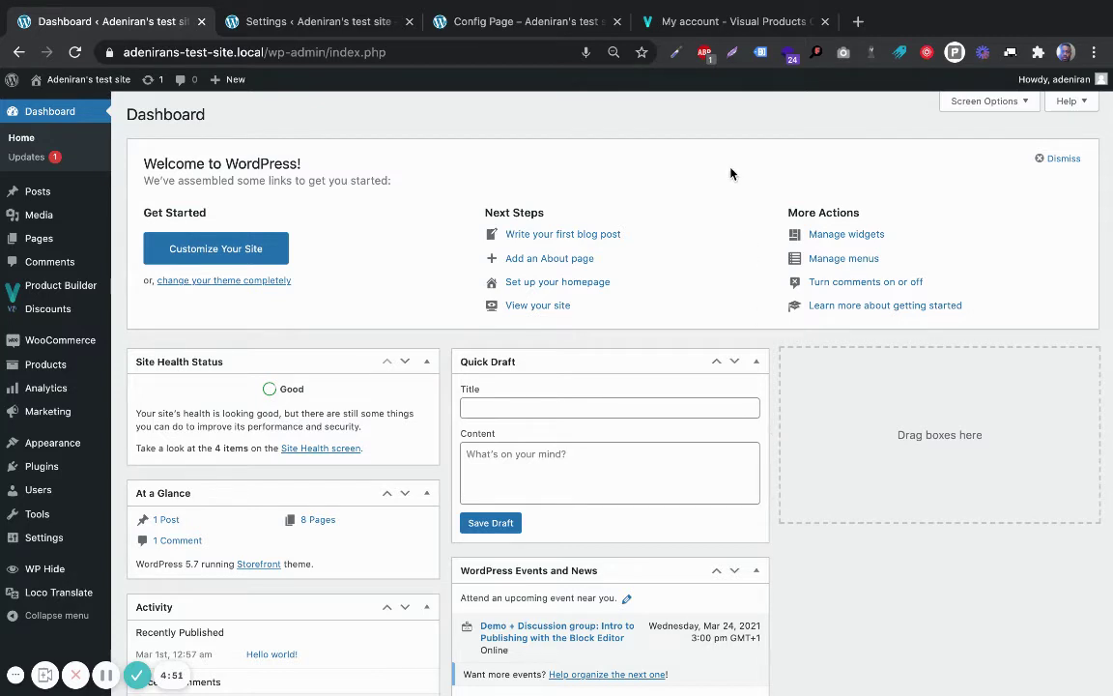
- Switch to the Visual Products Configurator account's Downloads page and locate the Request a Quote Add-on 2.11 download
left_click(720, 23)
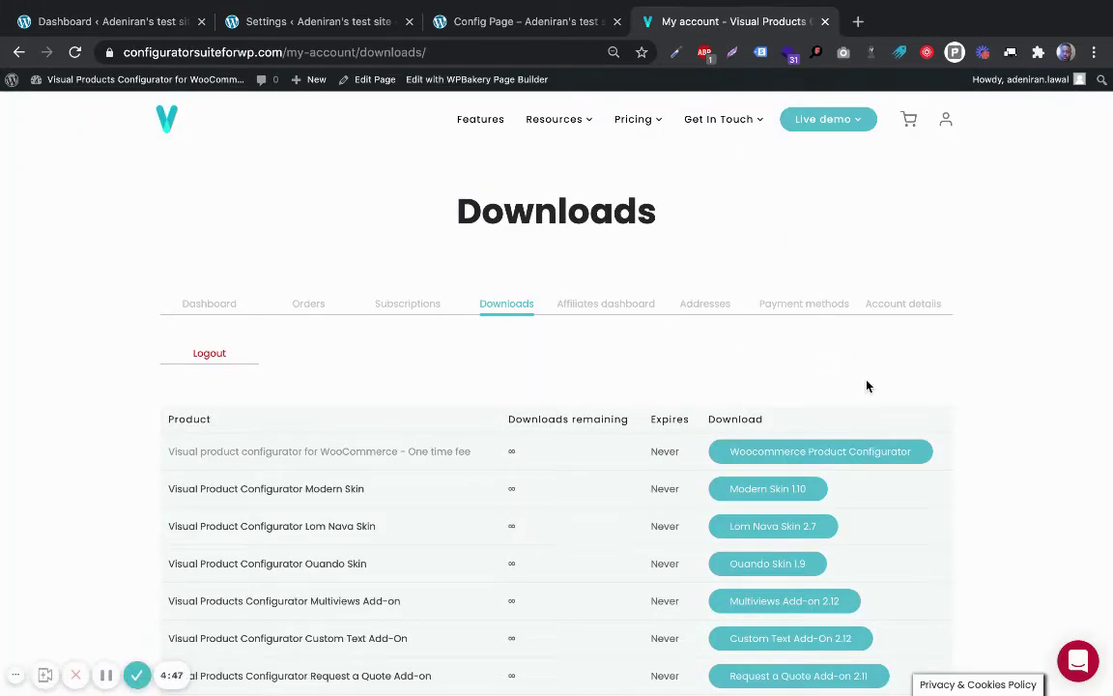
scroll(583, 590, "down", 3)
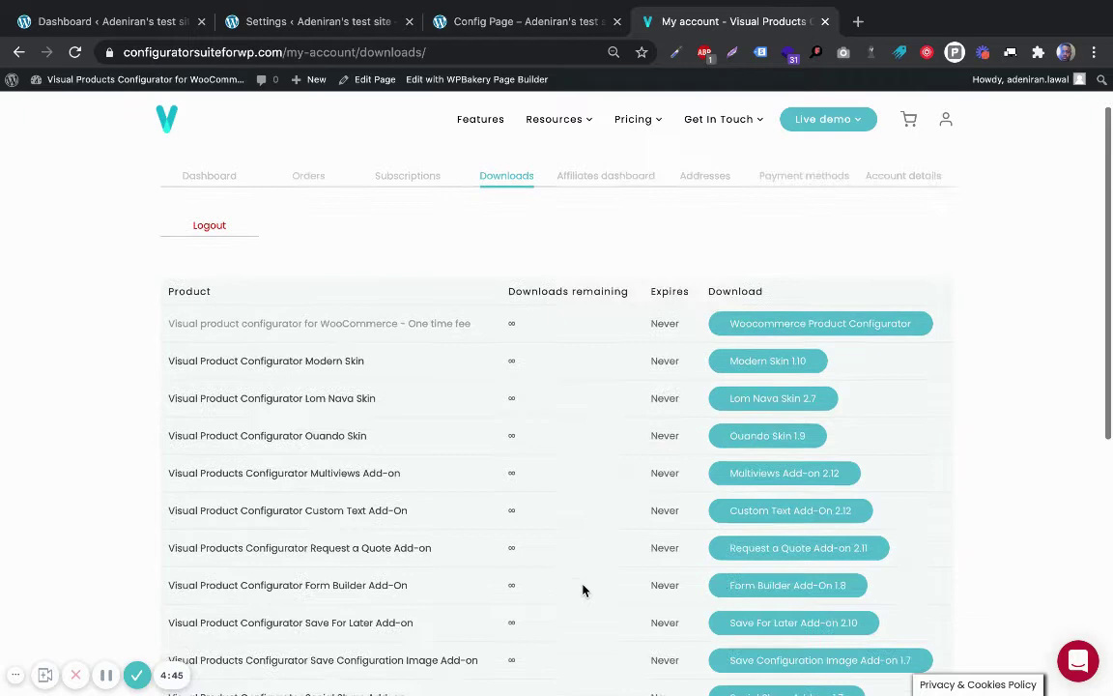
scroll(583, 589, "down", 2)
scroll(584, 589, "up", 5)
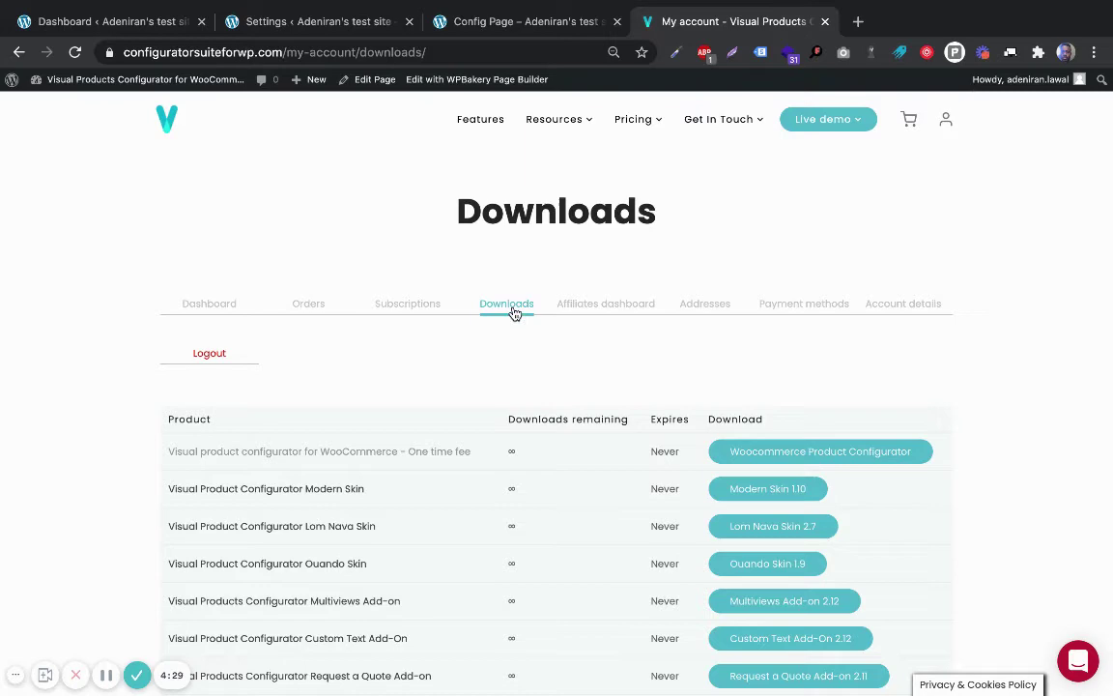
scroll(539, 505, "down", 2)
scroll(538, 505, "down", 2)
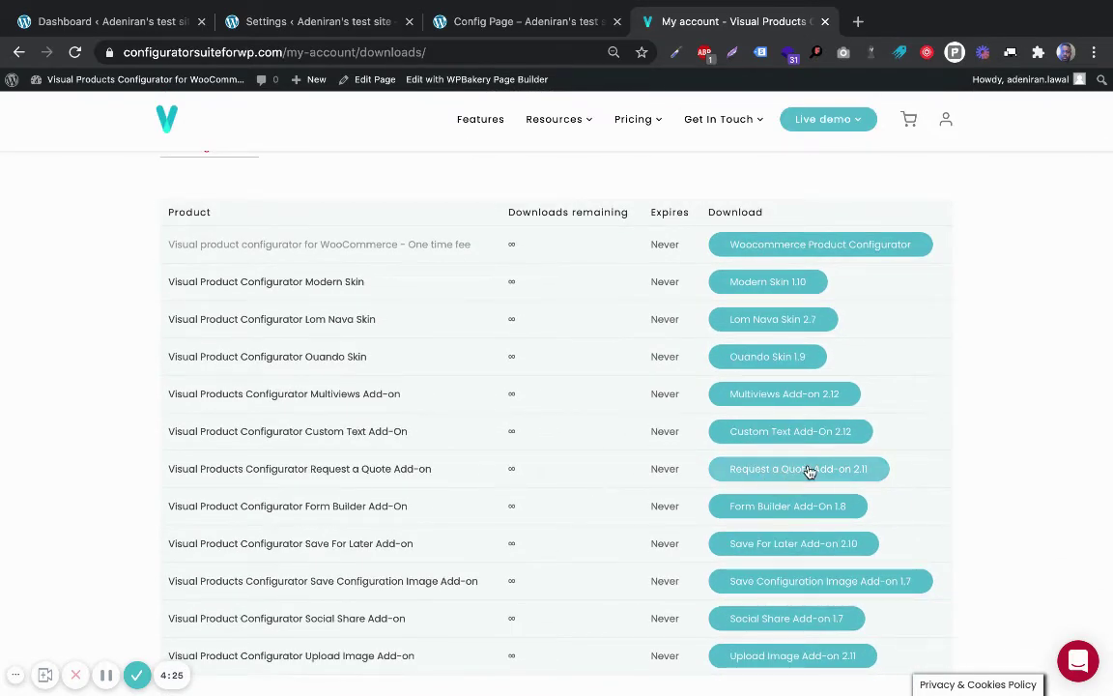
left_click(773, 469)
scroll(592, 392, "up", 4)
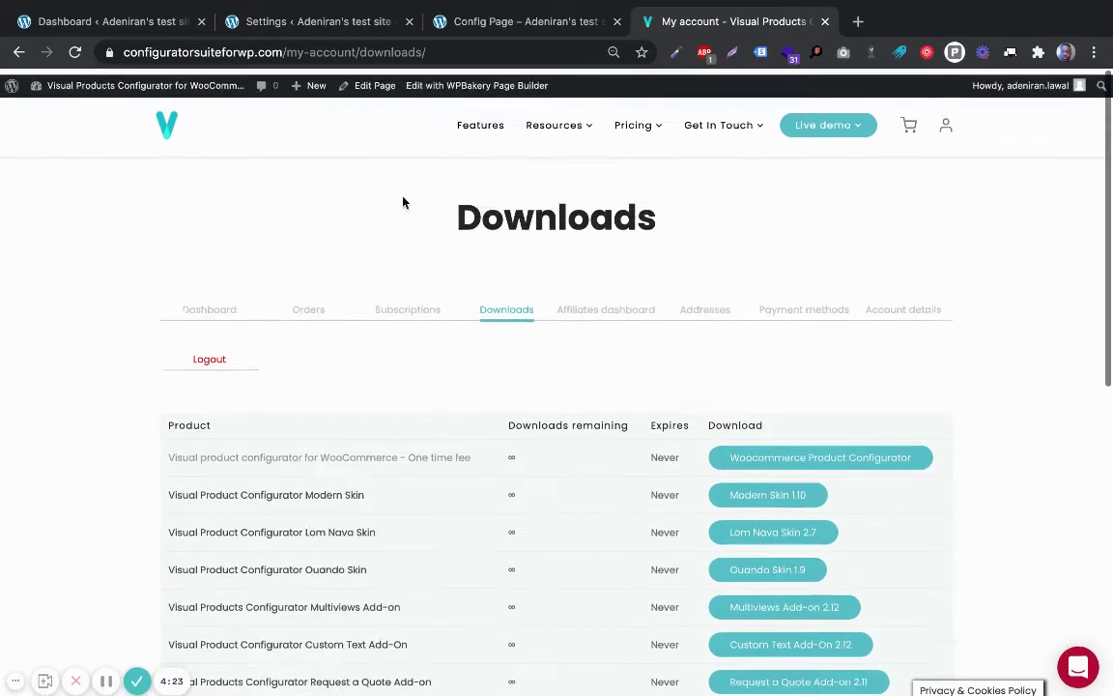
- Return to the WordPress dashboard and open the upload form for adding a new plugin from a .zip file
left_click(121, 25)
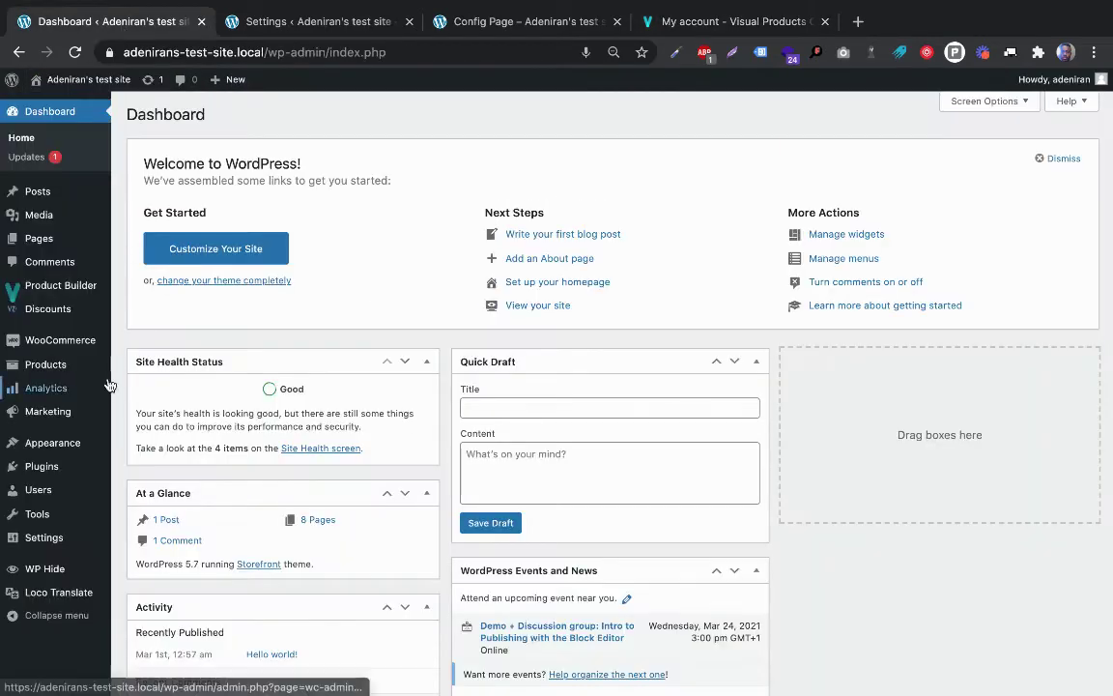
mouse_move(53, 392)
mouse_move(43, 466)
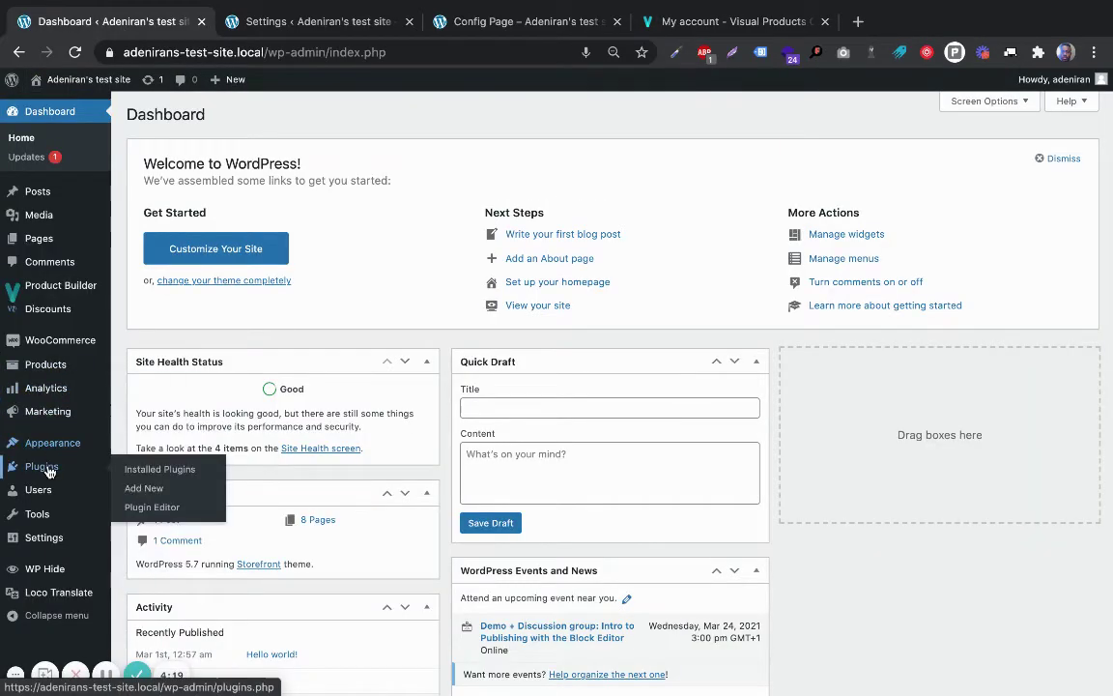
left_click(151, 492)
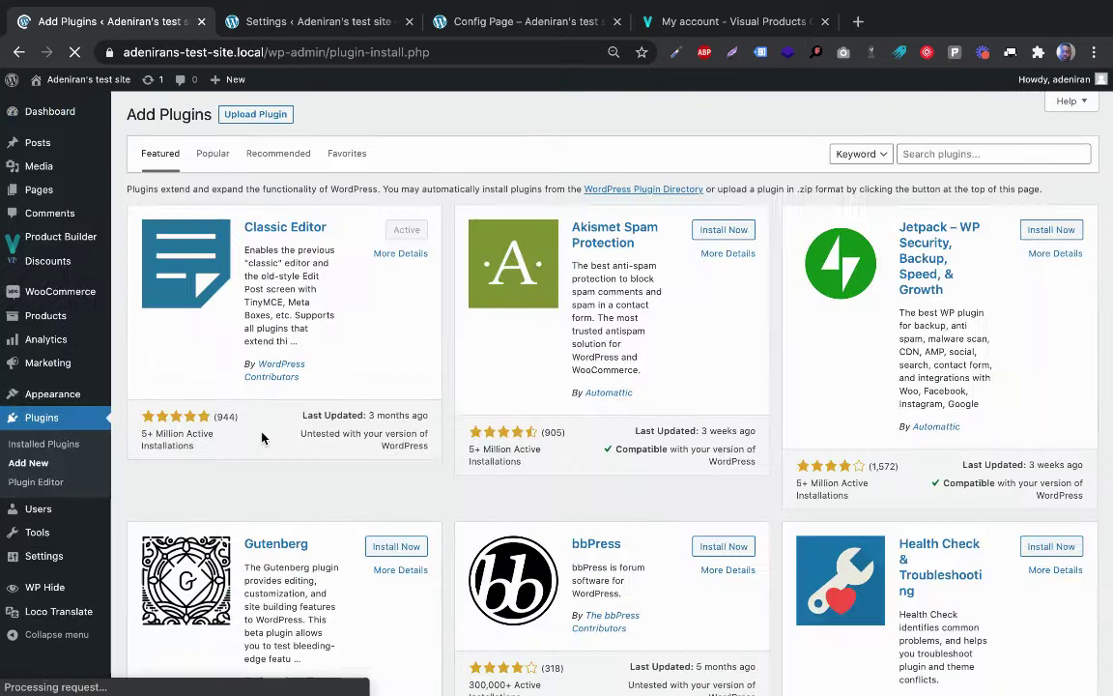
left_click(257, 115)
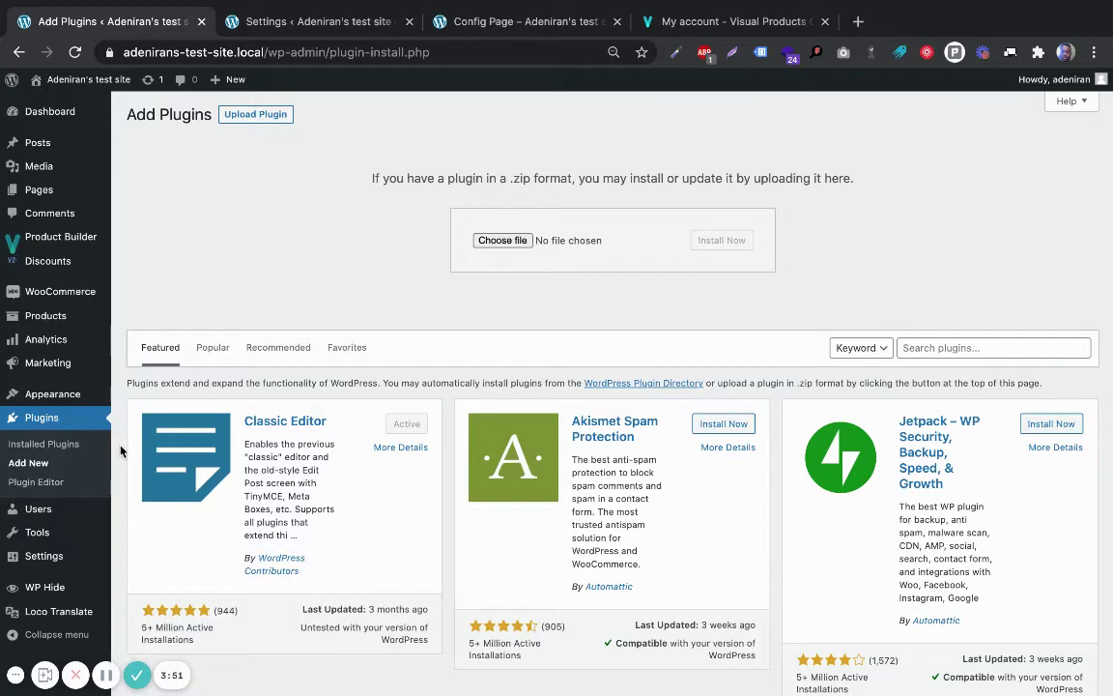
- Examine the Request a quote Addon section of the Visual Products Configurator Settings, including its license key field
mouse_move(85, 239)
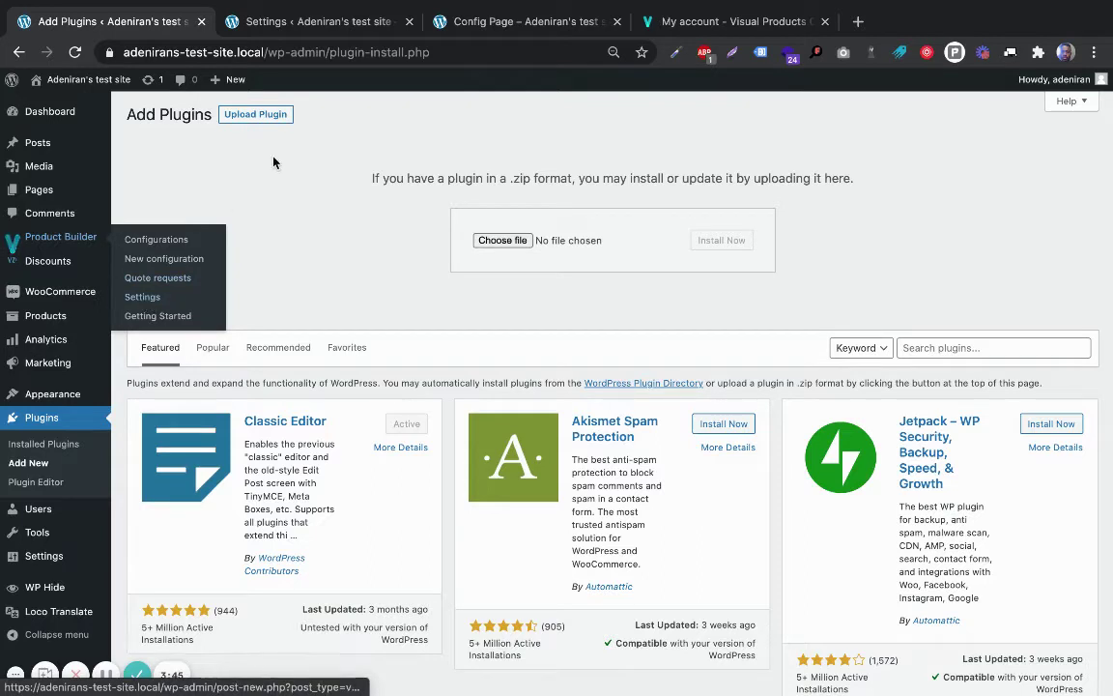
left_click(318, 23)
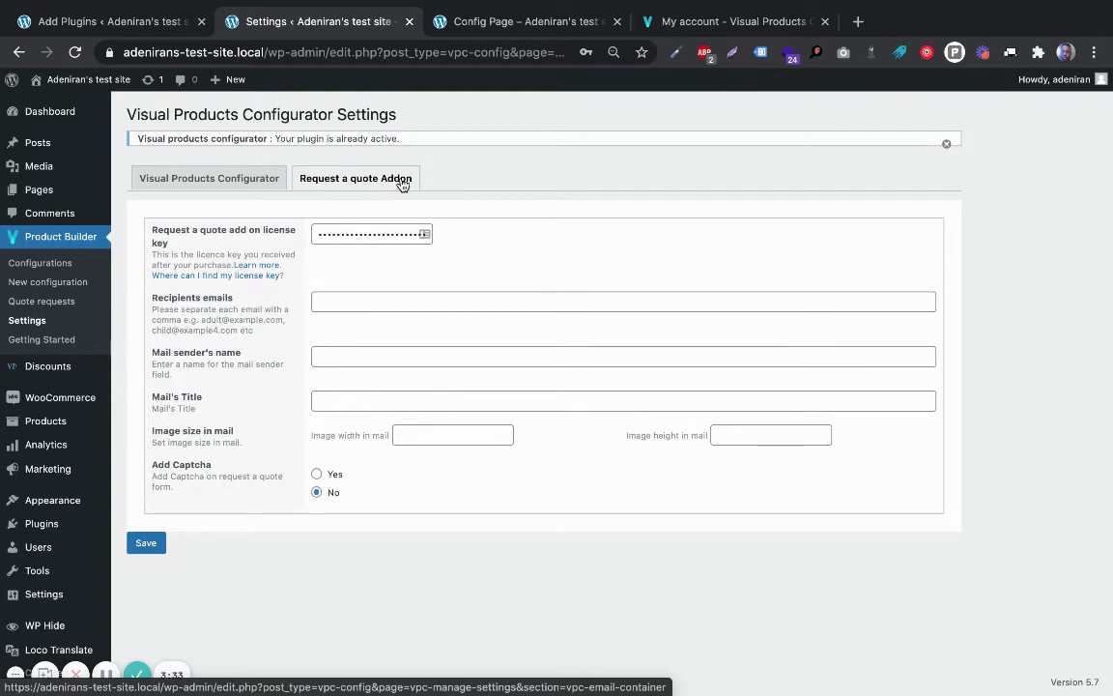
left_click(341, 235)
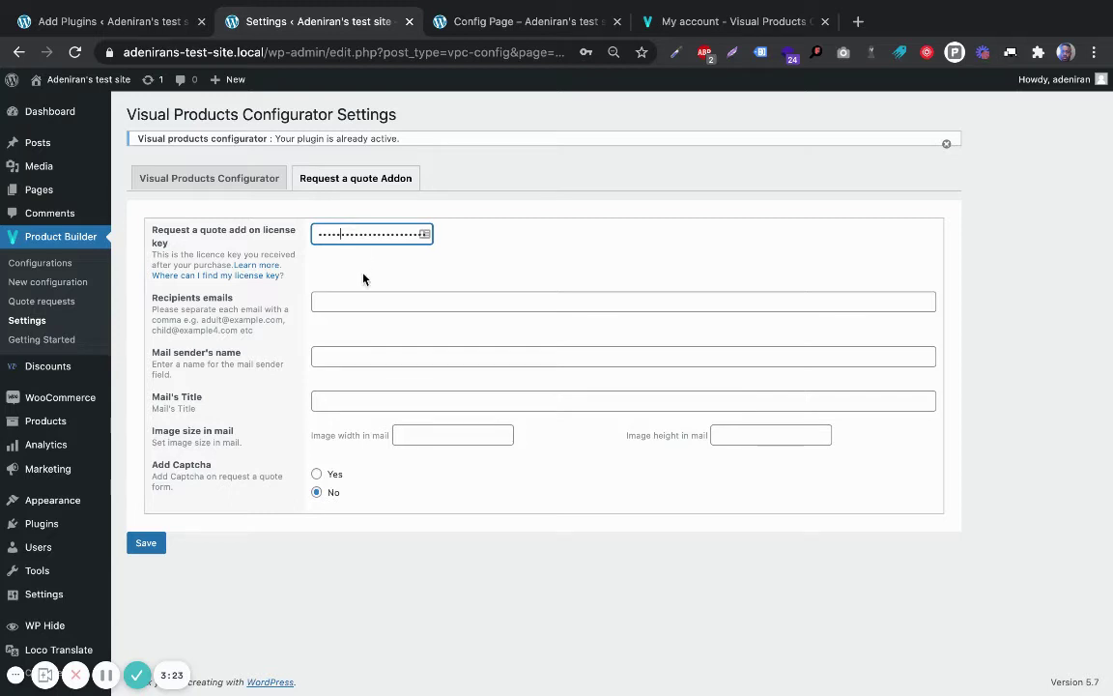
left_click(329, 226)
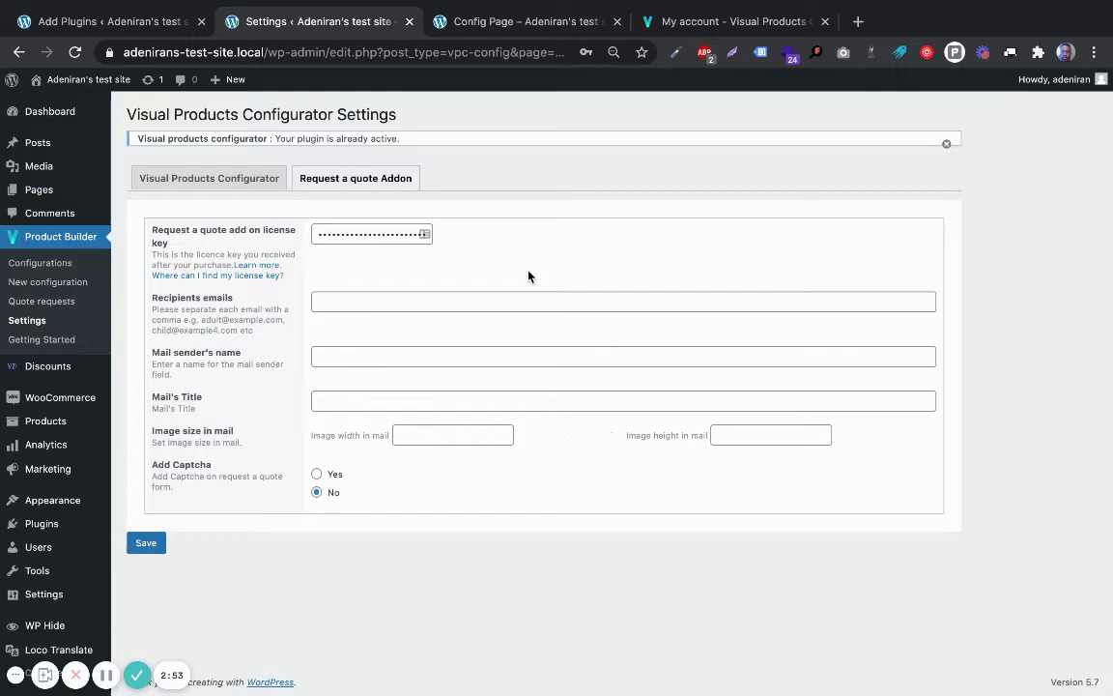
- Open the Bicycle Demo configuration for editing from the Product Builder's list of configurations
left_click(477, 26)
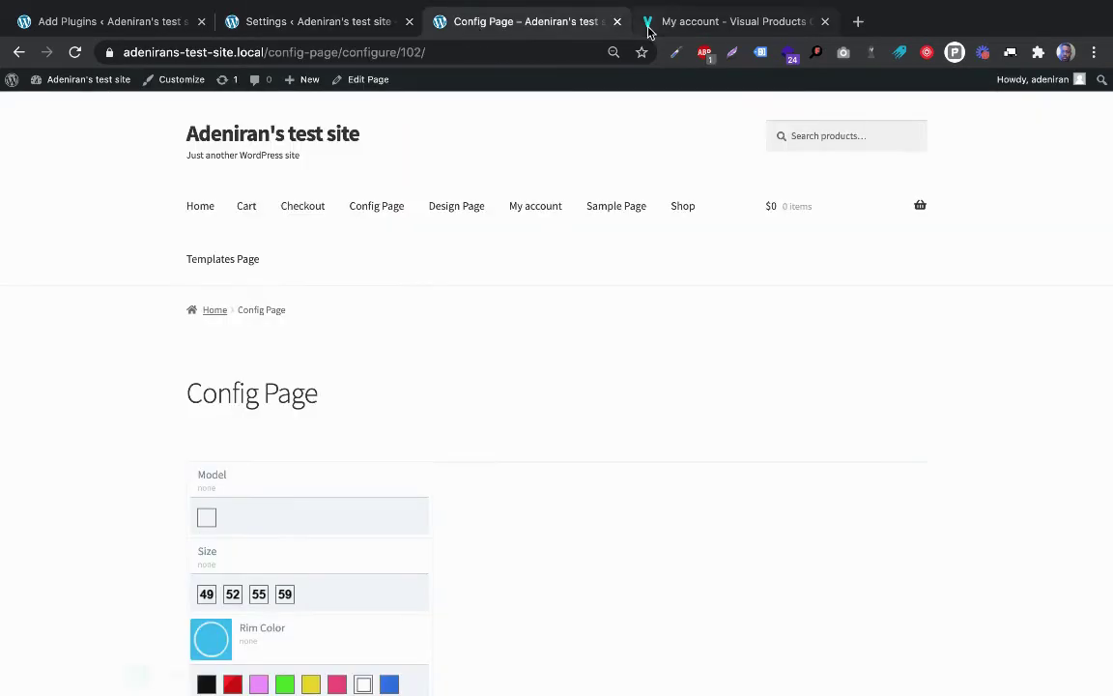
left_click(119, 26)
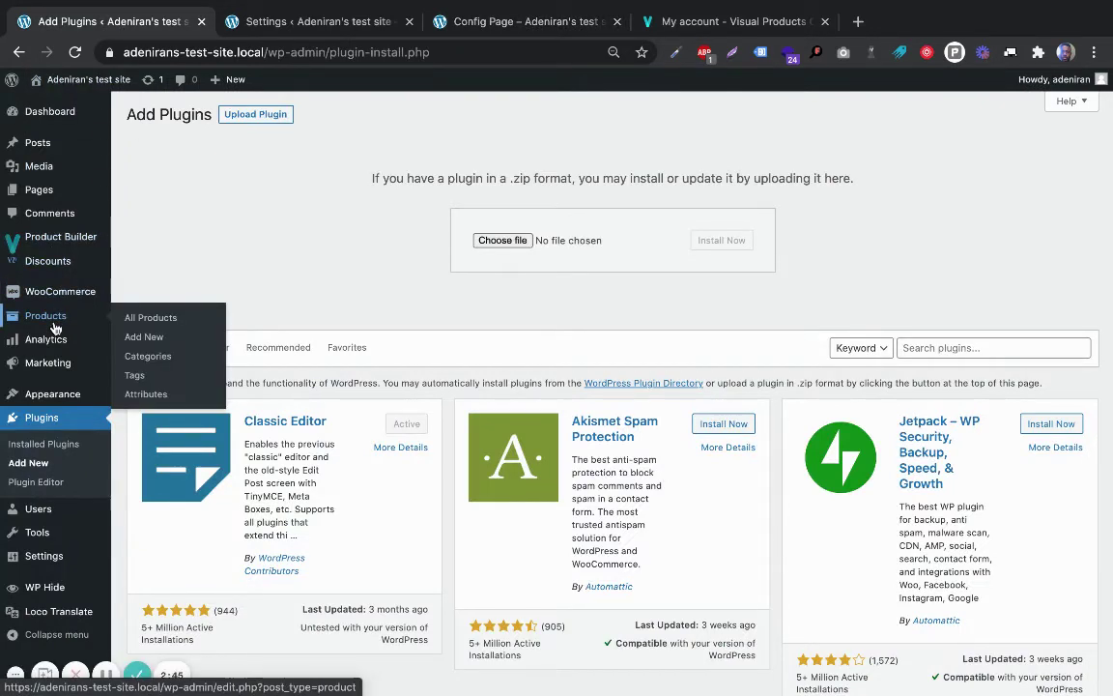
mouse_move(53, 317)
mouse_move(60, 236)
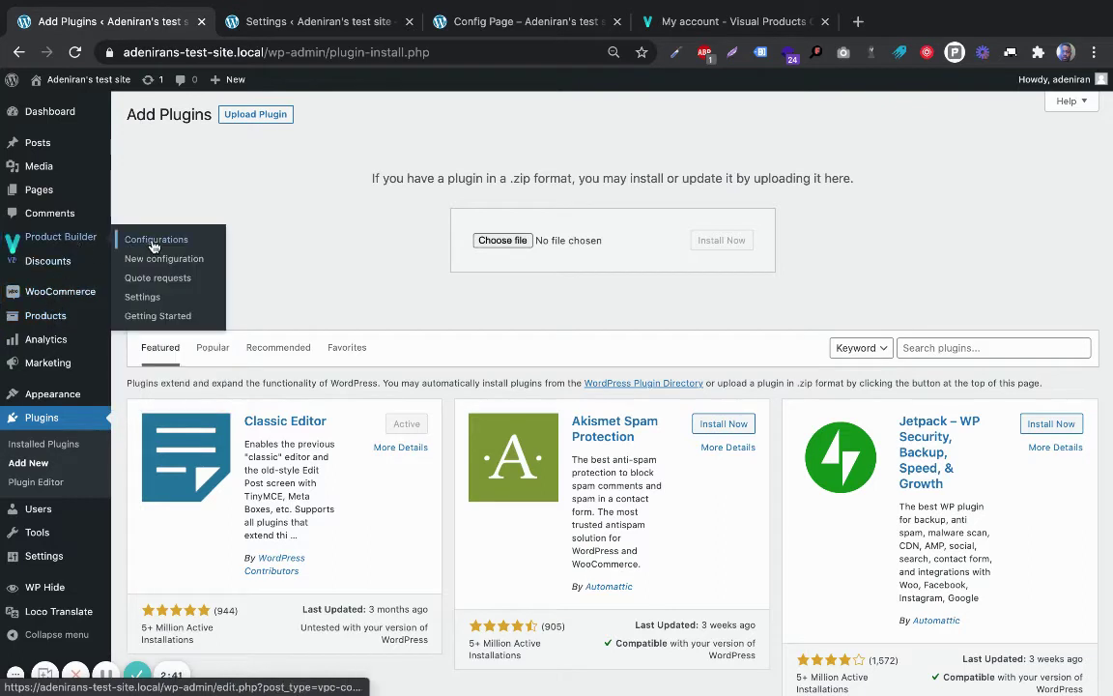
left_click(152, 247)
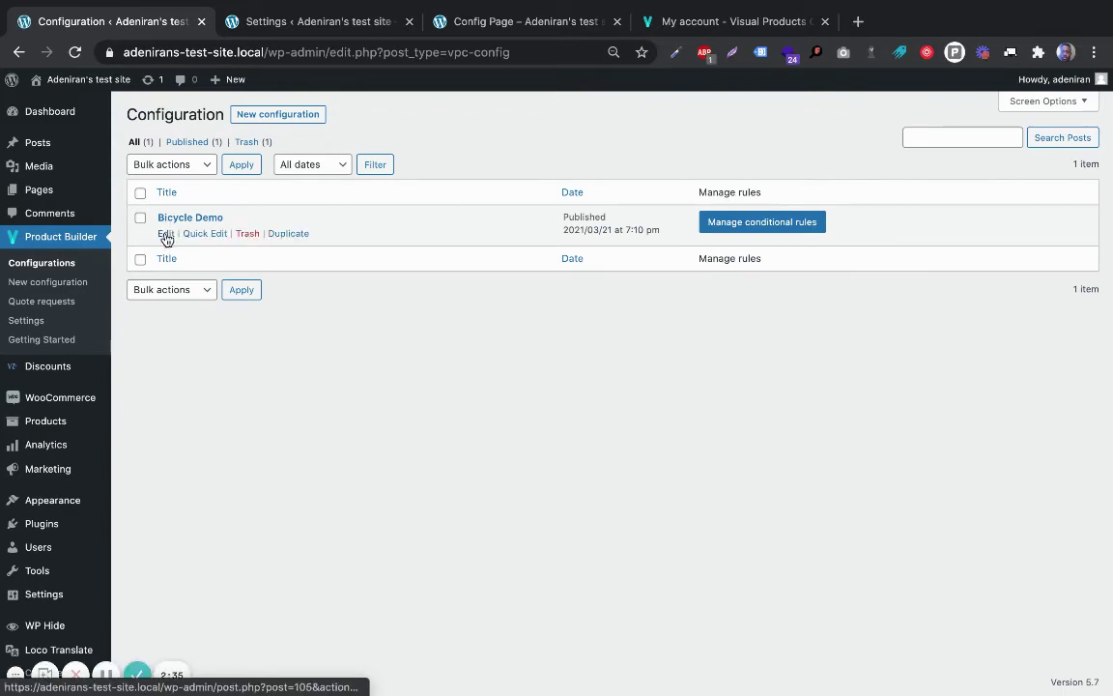
left_click(166, 233)
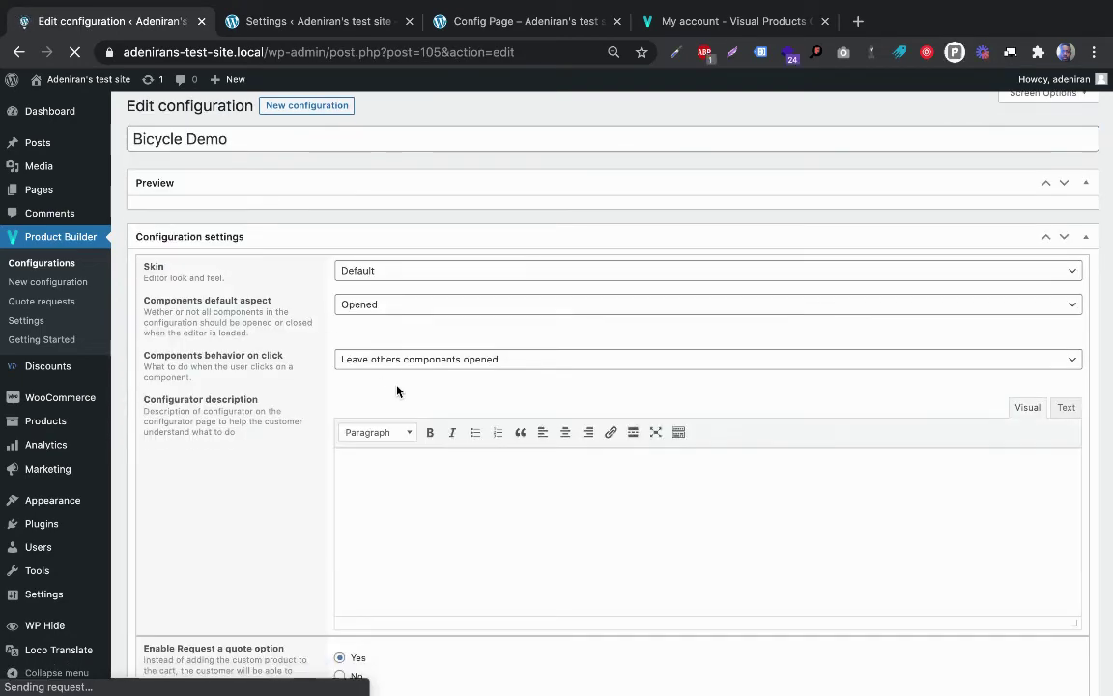
- Set Enable Request a quote option to Yes in the Bicycle Demo configuration settings and update the configuration
scroll(396, 390, "down", 7)
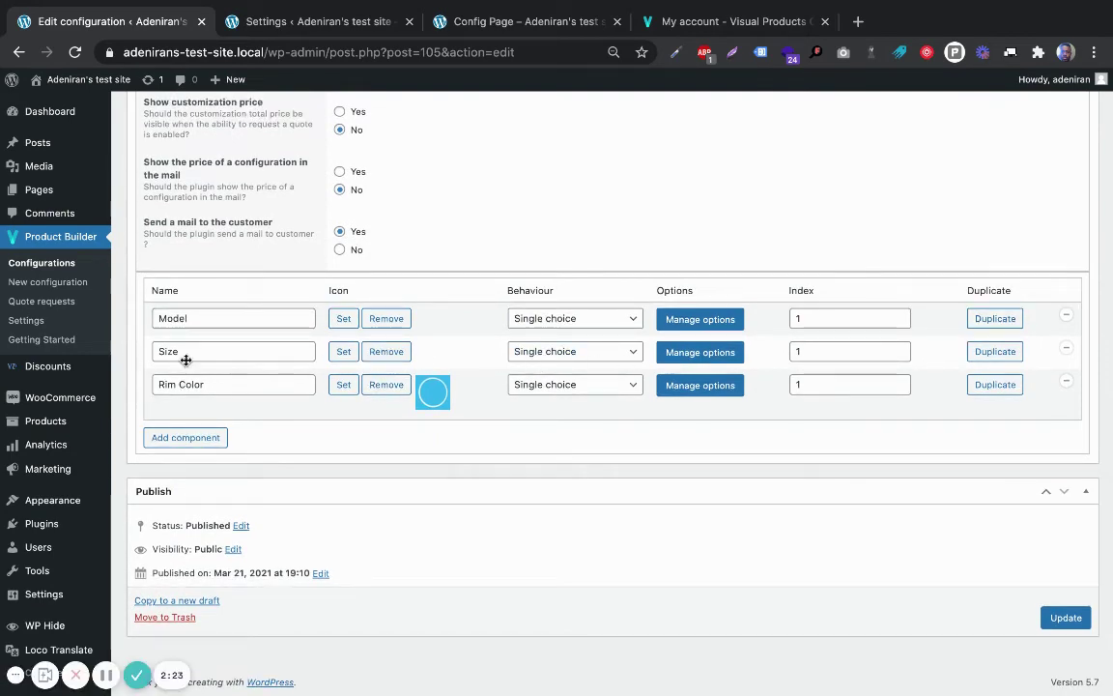
scroll(392, 452, "up", 5)
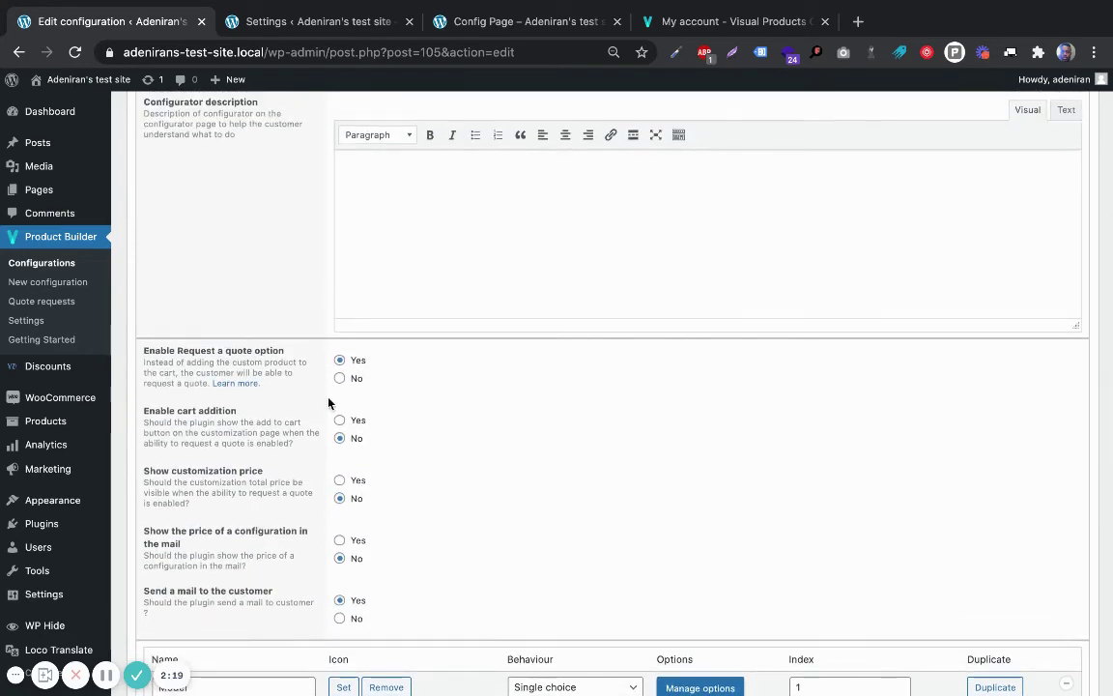
scroll(340, 367, "down", 1)
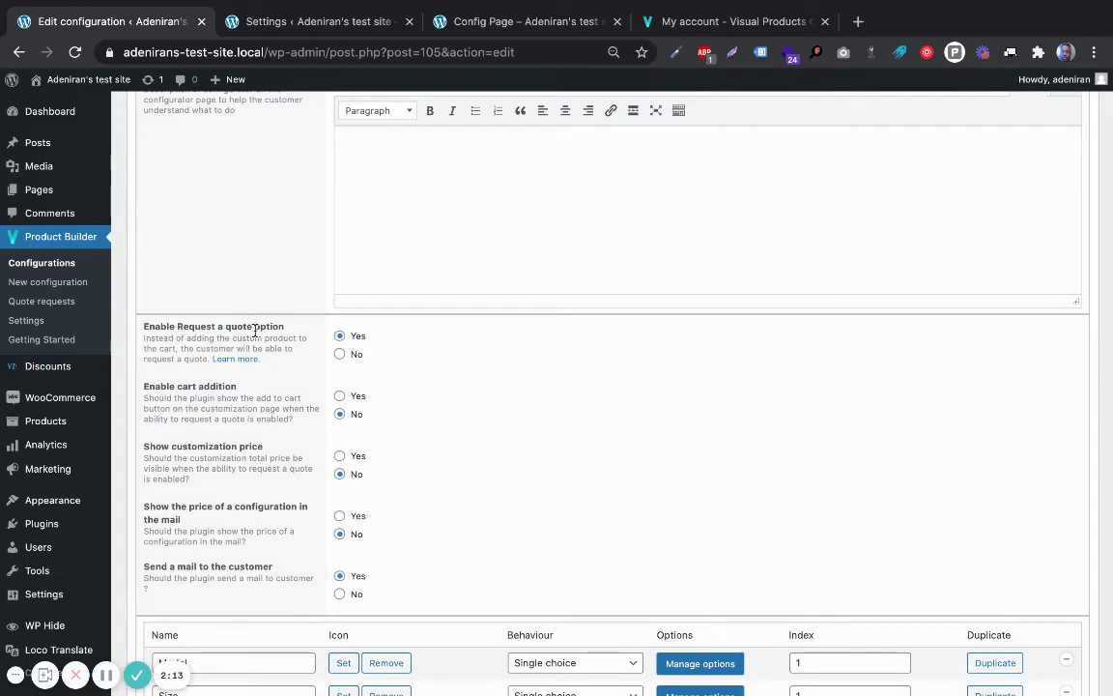
left_click(343, 355)
left_click(341, 337)
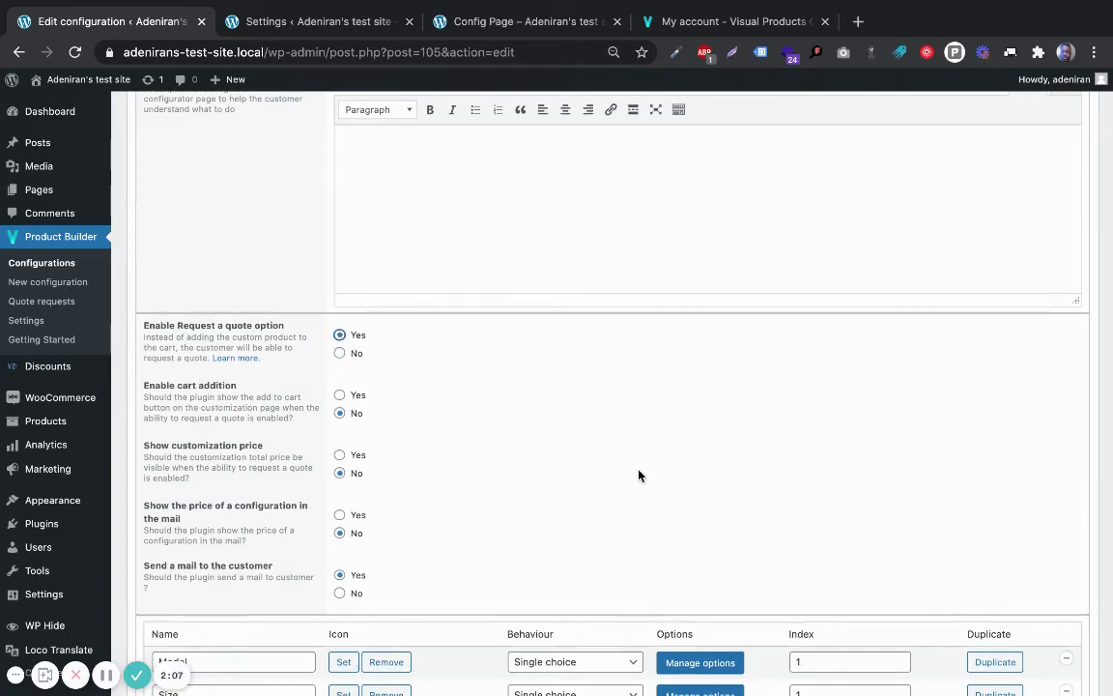
scroll(639, 473, "down", 5)
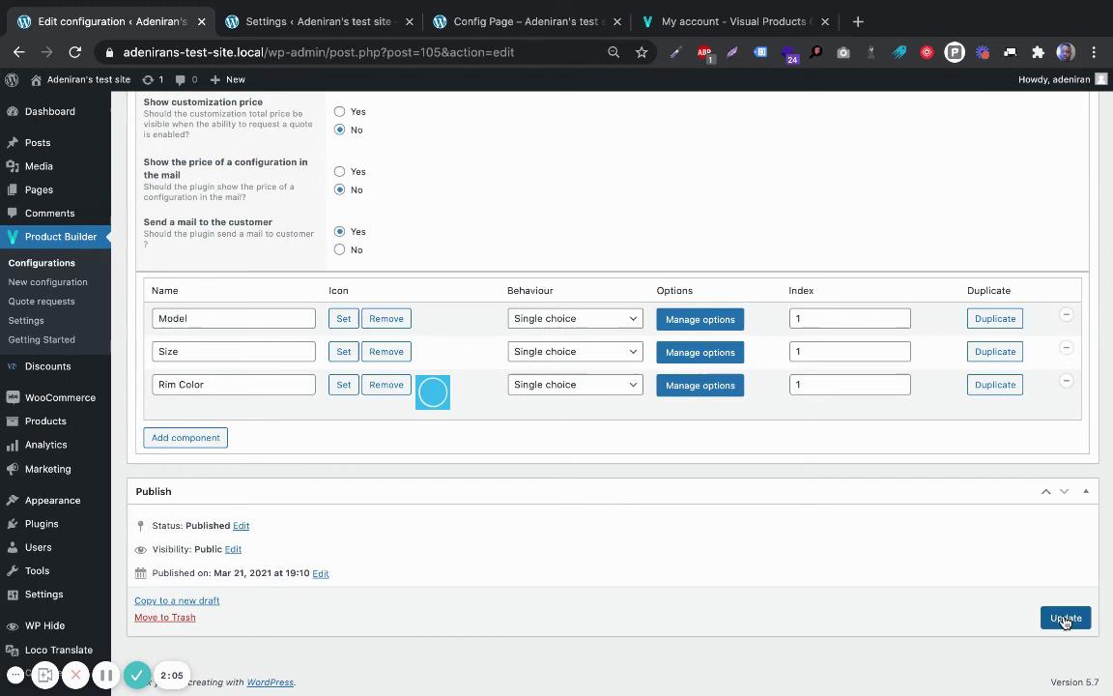
left_click(1064, 616)
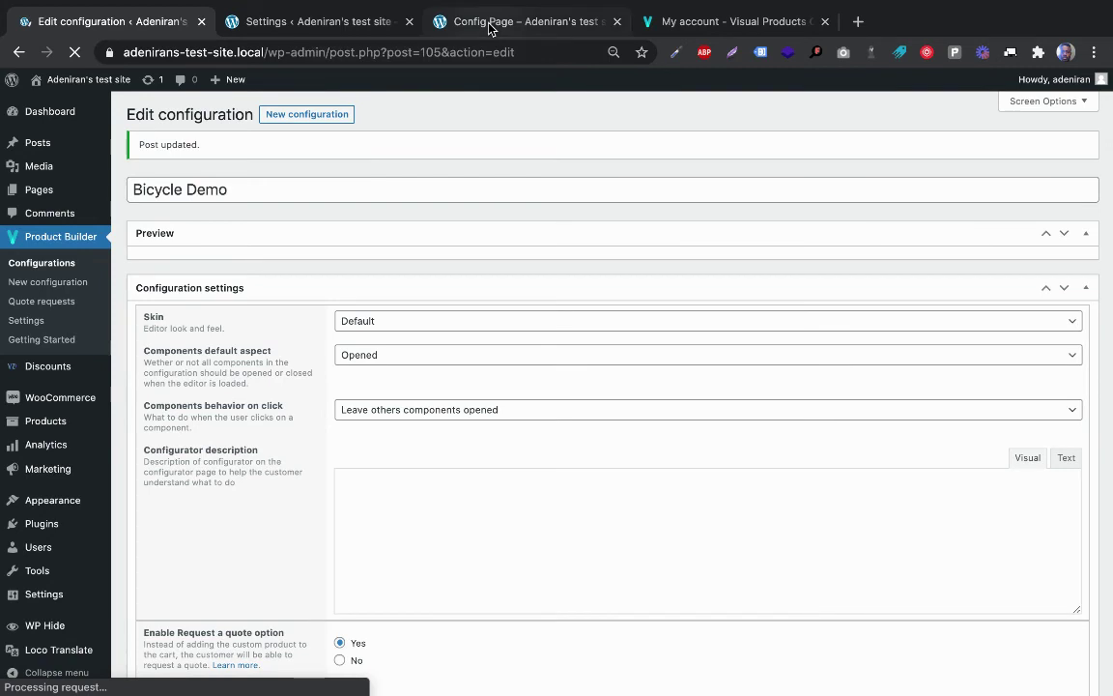
- Reload the storefront's Config Page, then choose the bicycle model and size 55
left_click(473, 21)
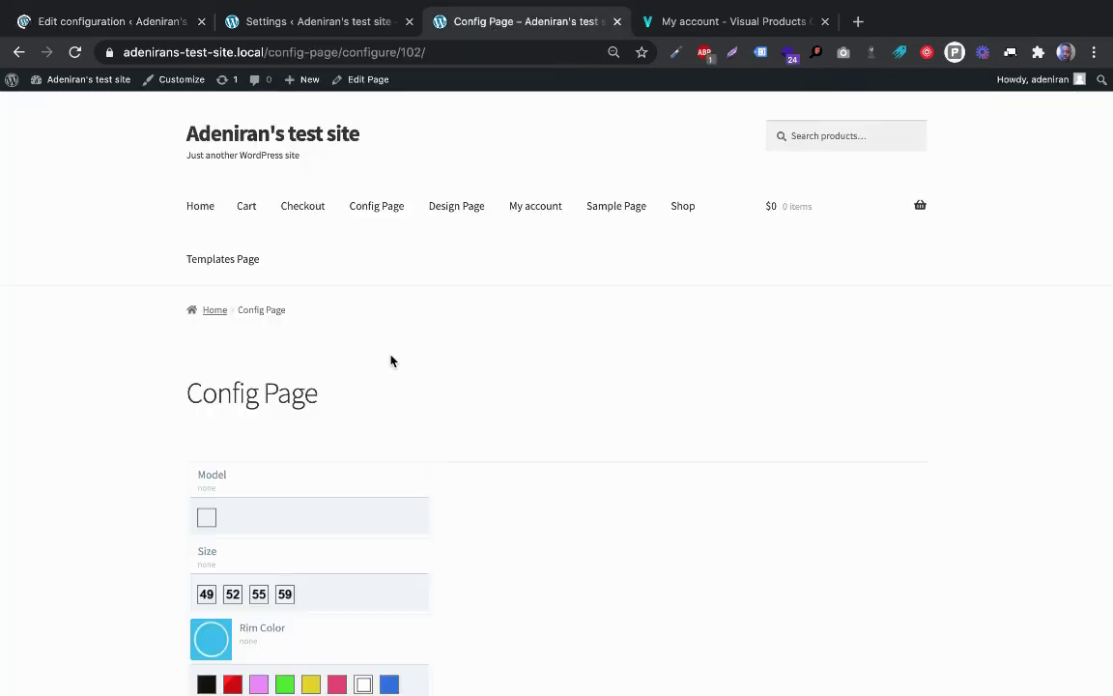
left_click(74, 52)
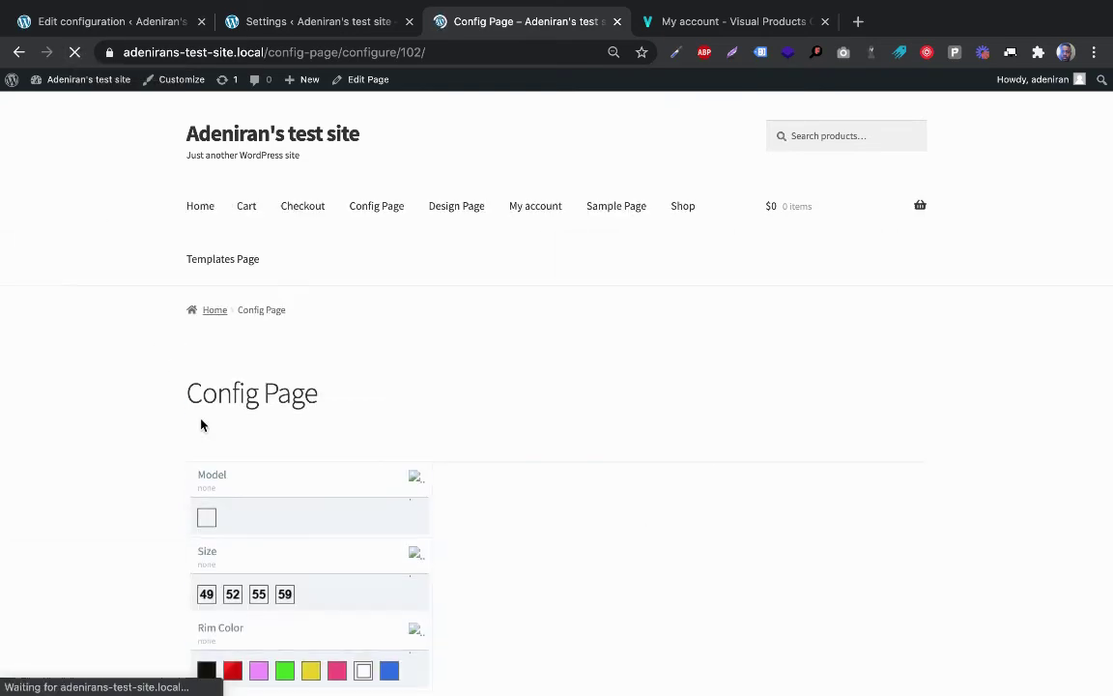
left_click(208, 519)
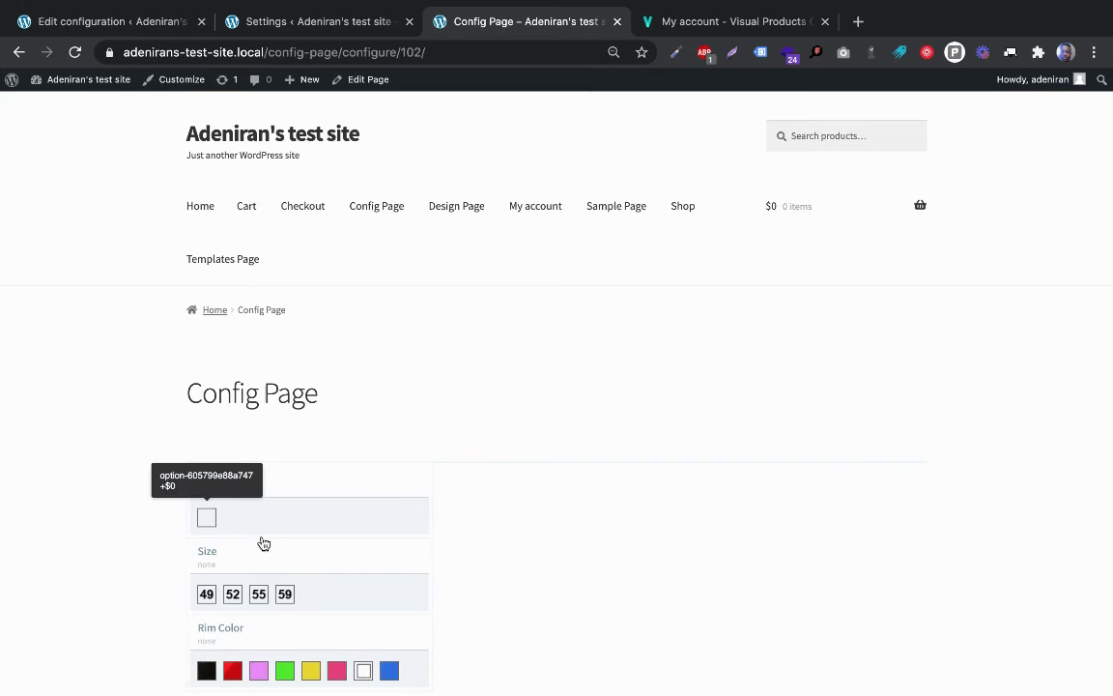
scroll(266, 547, "down", 2)
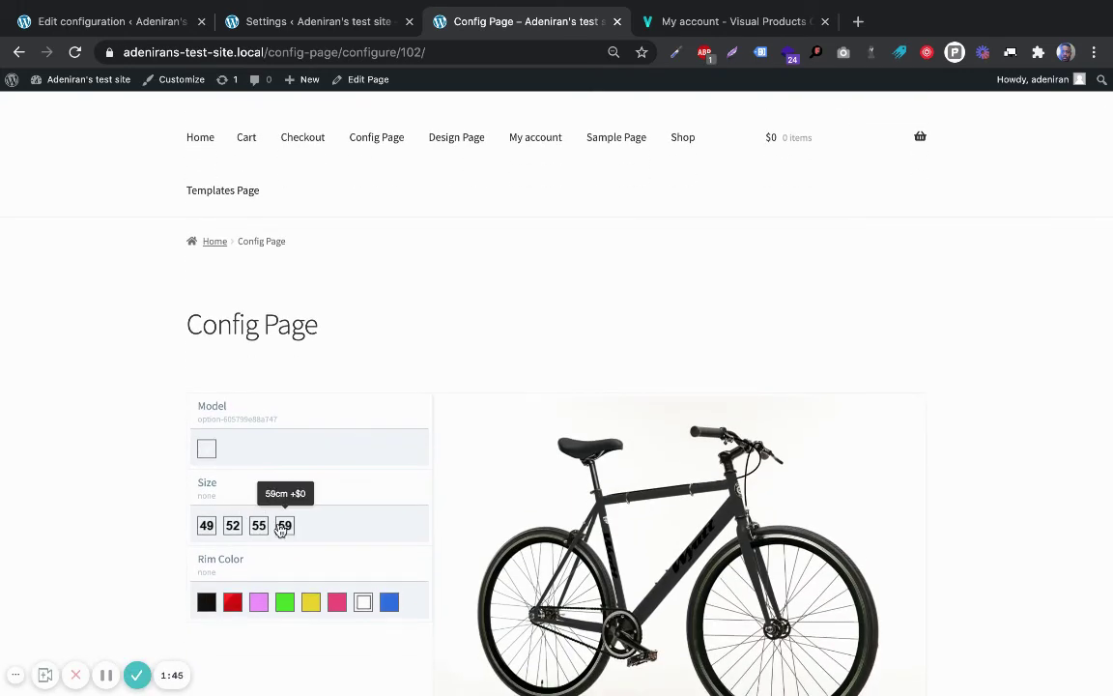
left_click(258, 524)
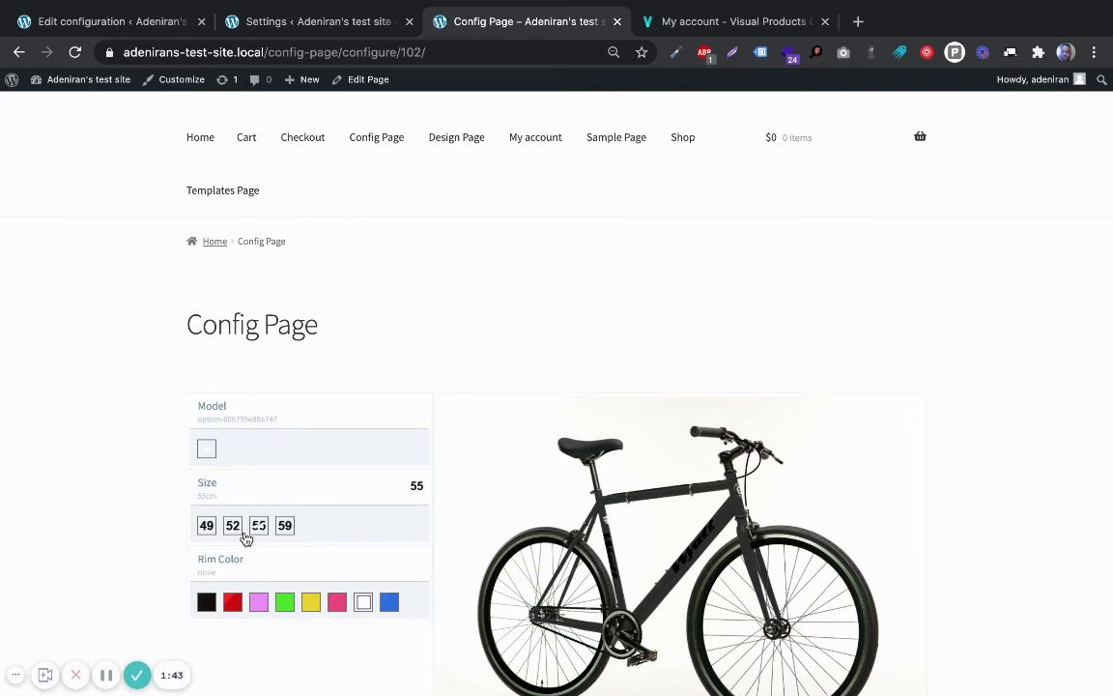
- Try the red and purple rim colors on the bicycle and settle on yellow
scroll(247, 538, "down", 2)
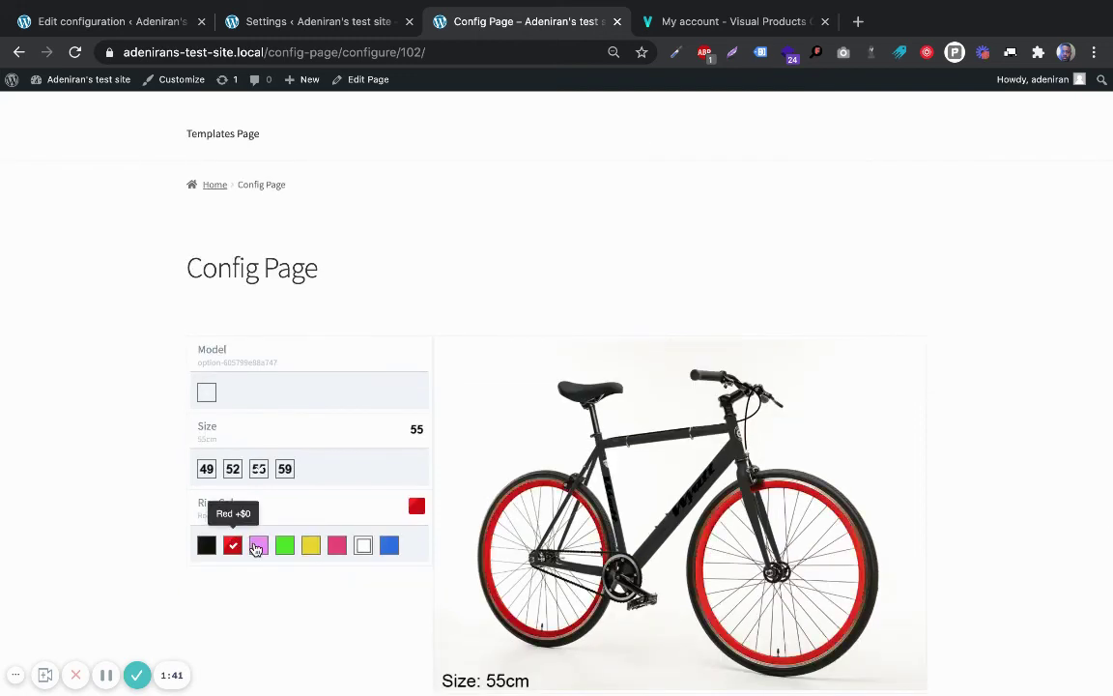
left_click(257, 547)
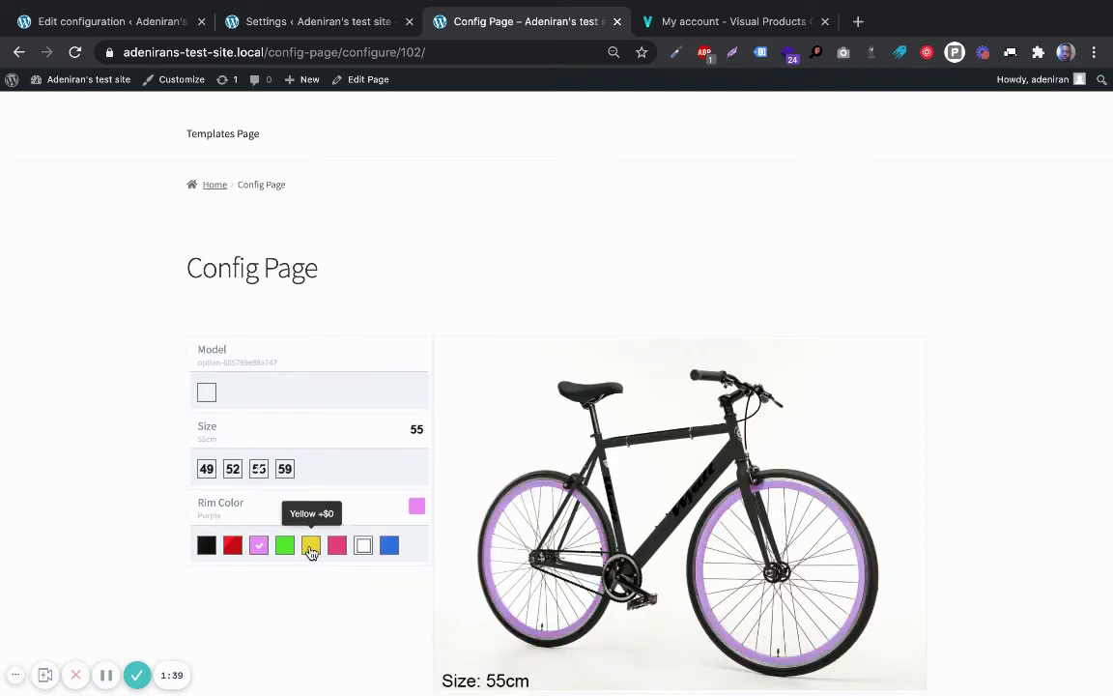
left_click(310, 546)
- Open the Request a Quote form for the customized bicycle and dismiss the autofill suggestions for the name
scroll(310, 552, "down", 4)
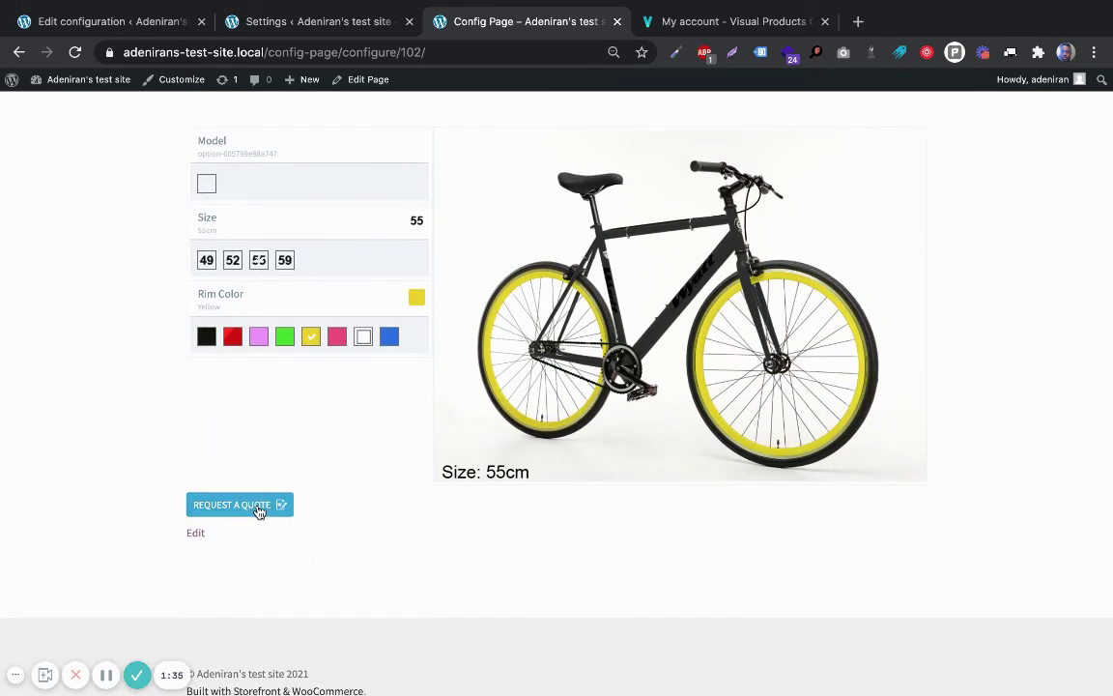
left_click(258, 509)
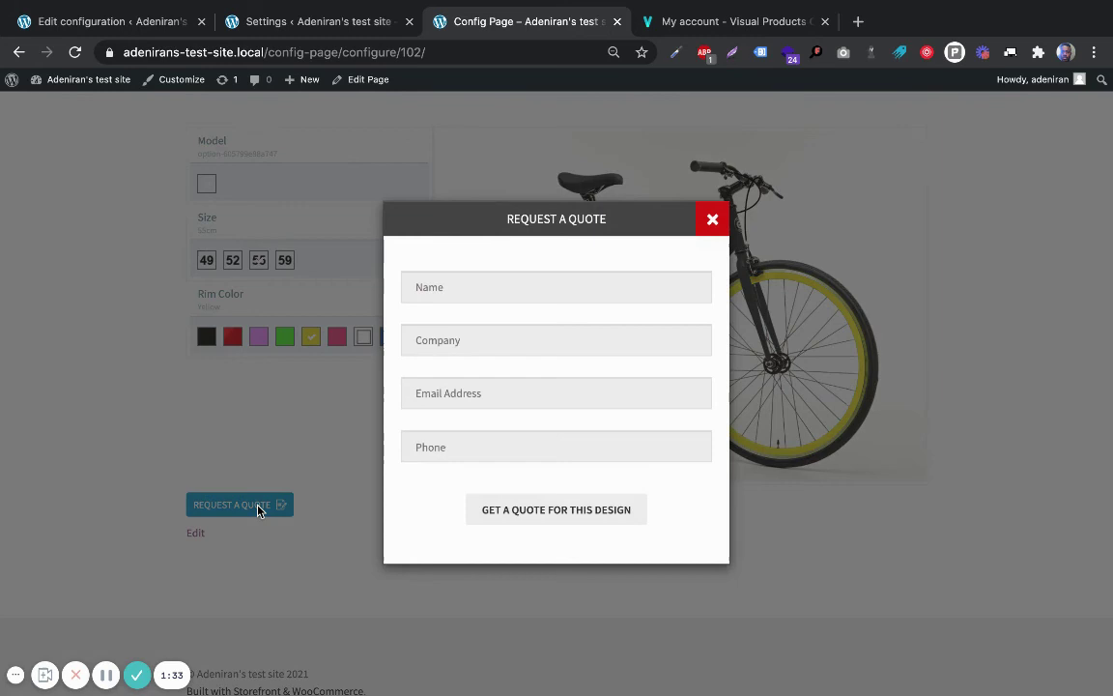
left_click(472, 288)
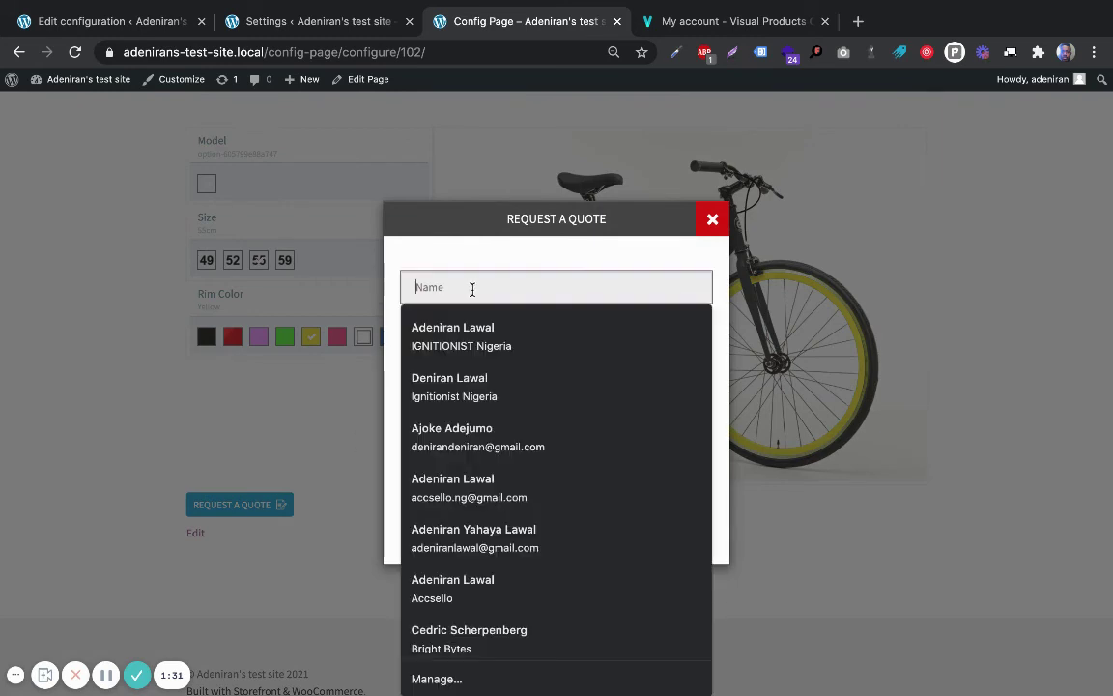
left_click(486, 264)
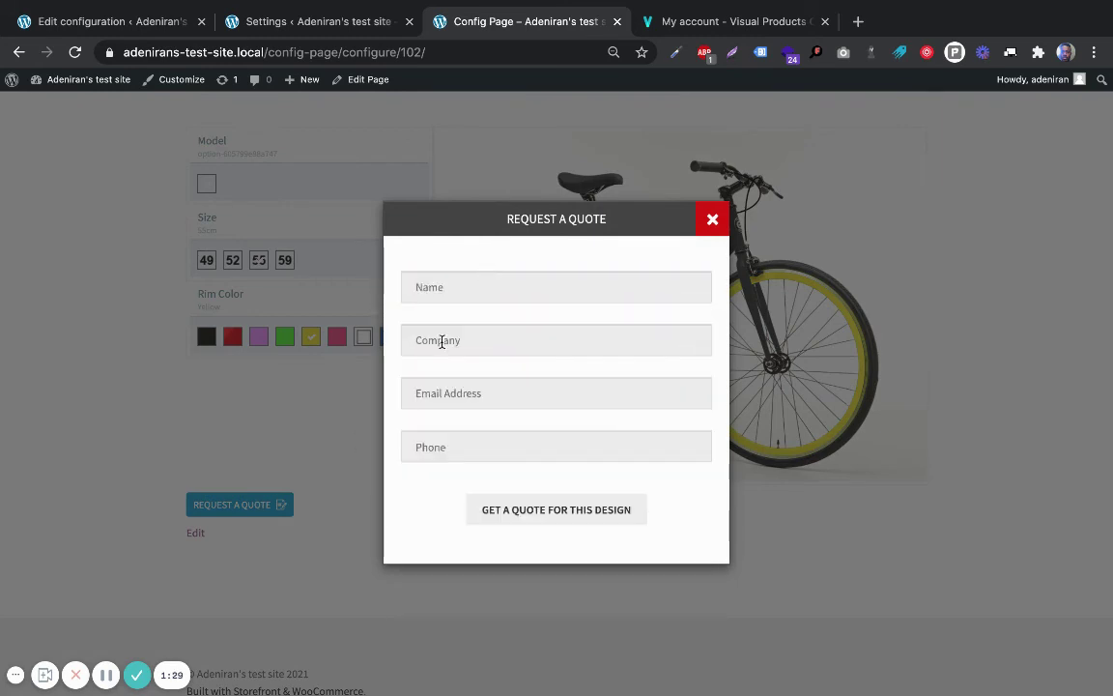